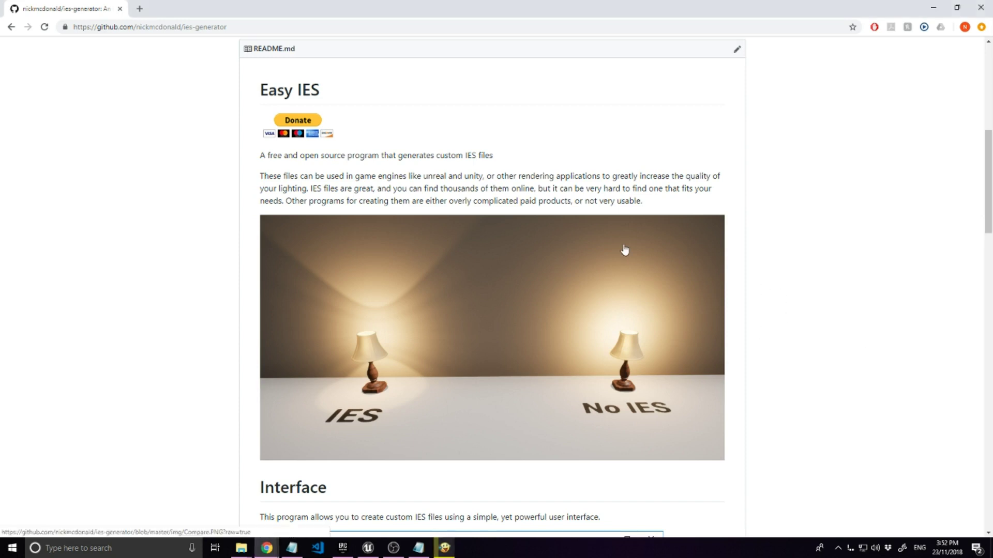
# - Look over the Easy IES README and download easyIES.zip from the version 1.2 release
pyautogui.scroll(-1, 675, 261)
pyautogui.scroll(-6, 675, 261)
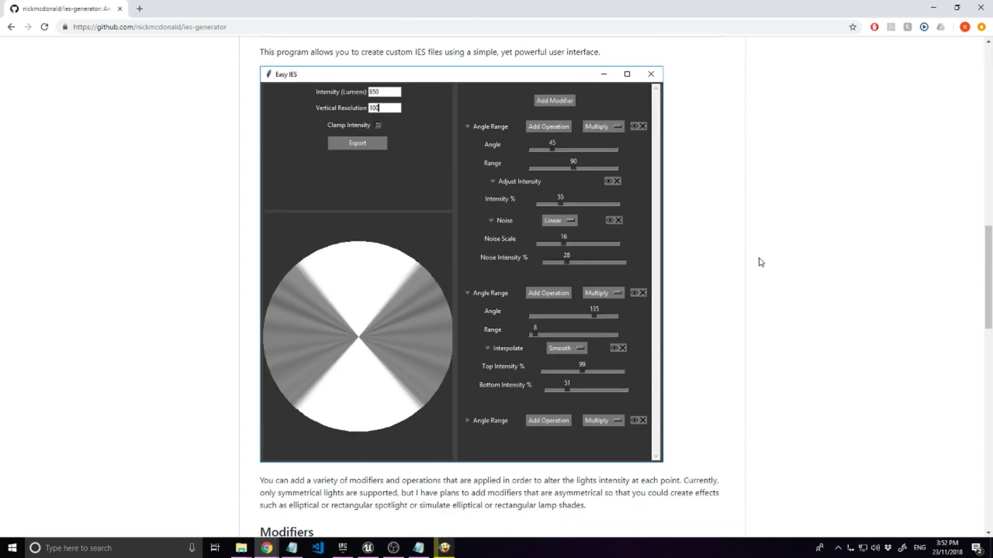
pyautogui.scroll(10, 755, 262)
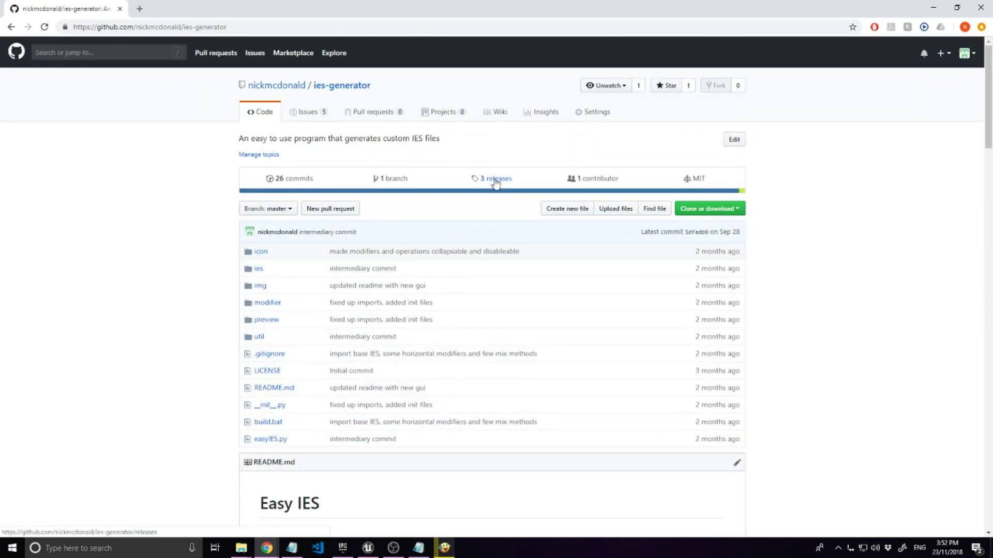
pyautogui.click(495, 182)
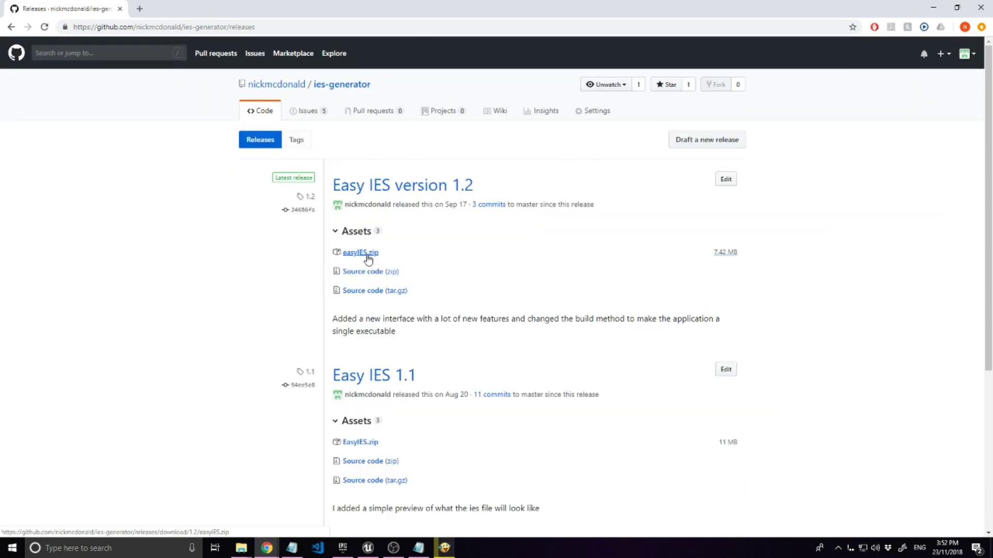
pyautogui.click(369, 255)
# - Open the downloaded easyIES archive and extract it to the easyIES folder in Downloads
pyautogui.click(77, 517)
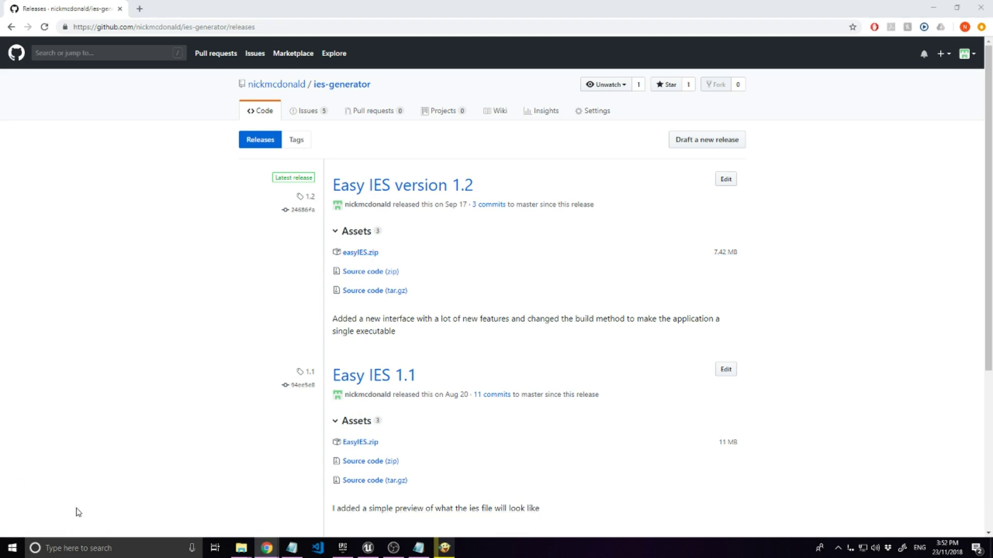
pyautogui.click(562, 285)
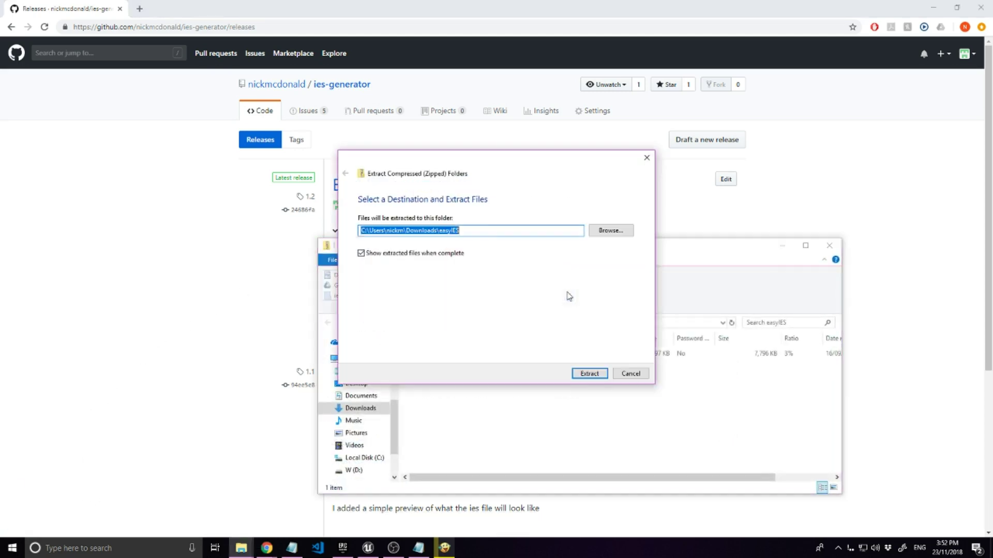
pyautogui.click(590, 379)
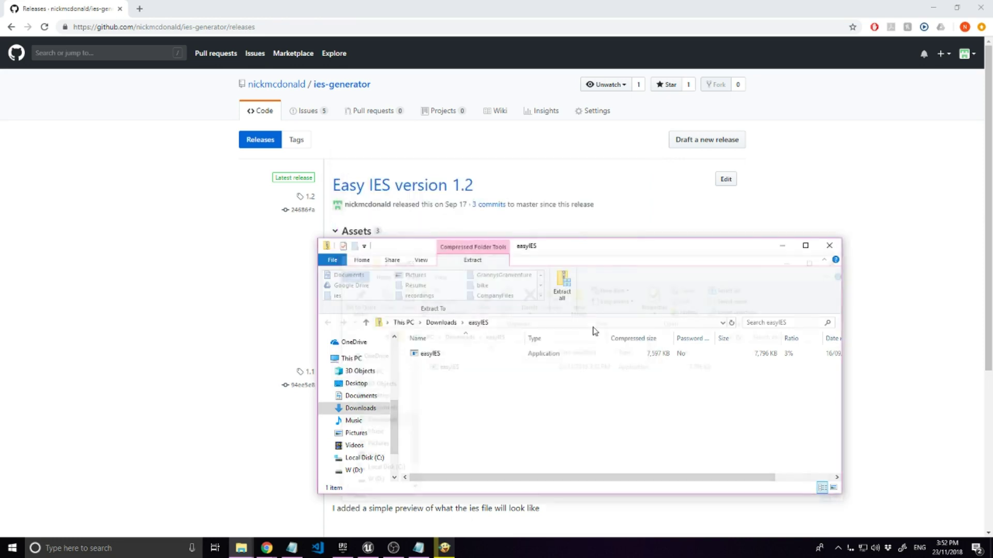
# - Launch the extracted easyIES application and allow it to run despite the SmartScreen block
pyautogui.doubleClick(456, 367)
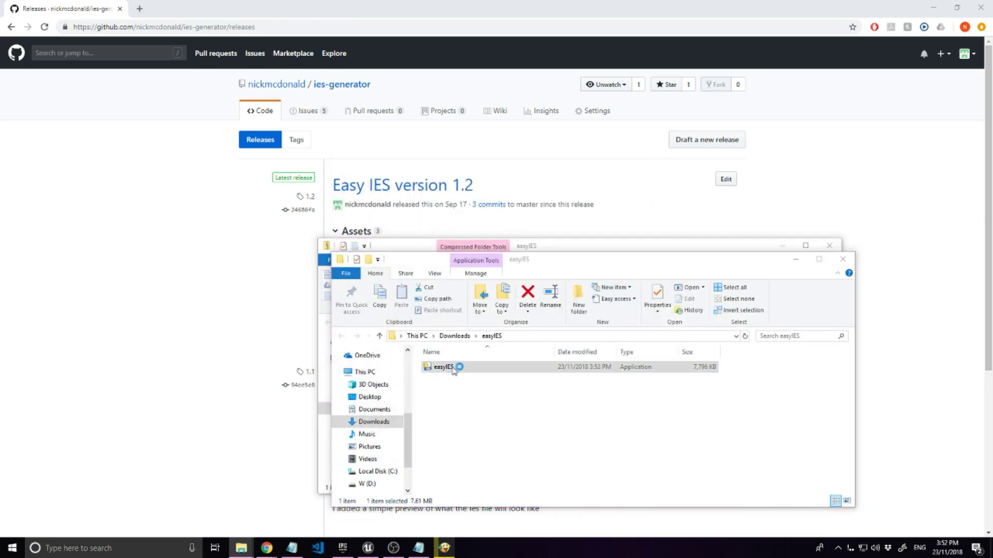
pyautogui.click(430, 210)
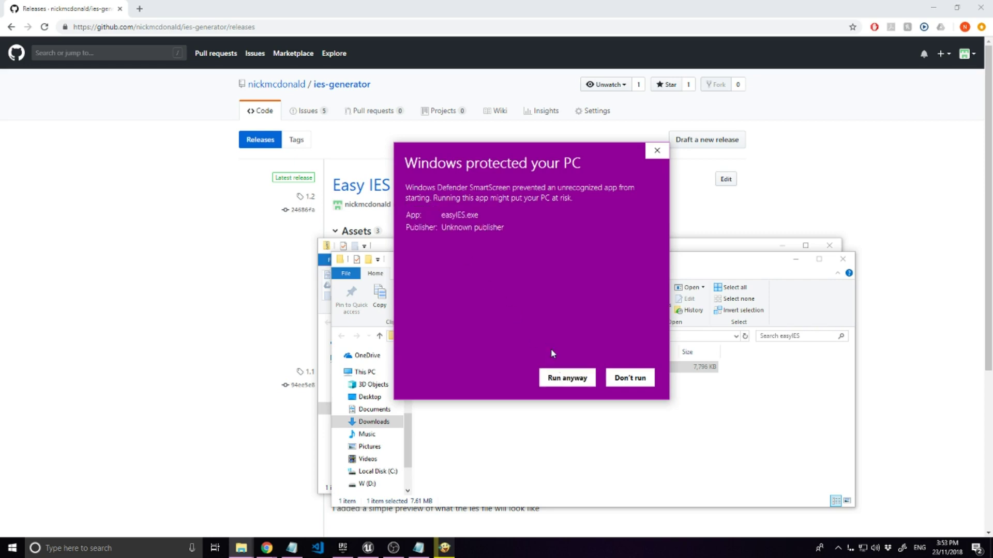
pyautogui.click(561, 379)
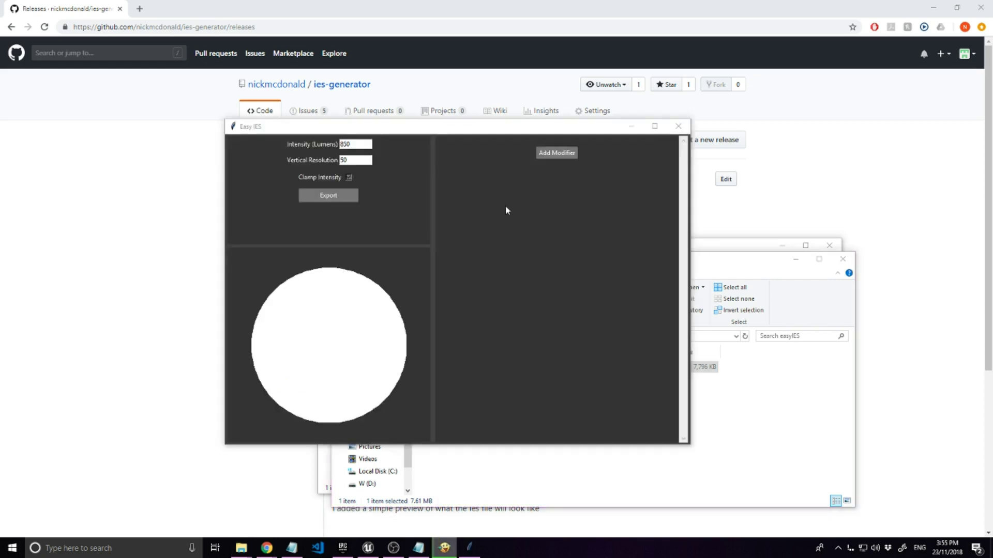
# - Add a Full 360 modifier with an Adjust Intensity operation, lower the intensity until the preview is fully black, and collapse the modifier
pyautogui.doubleClick(355, 144)
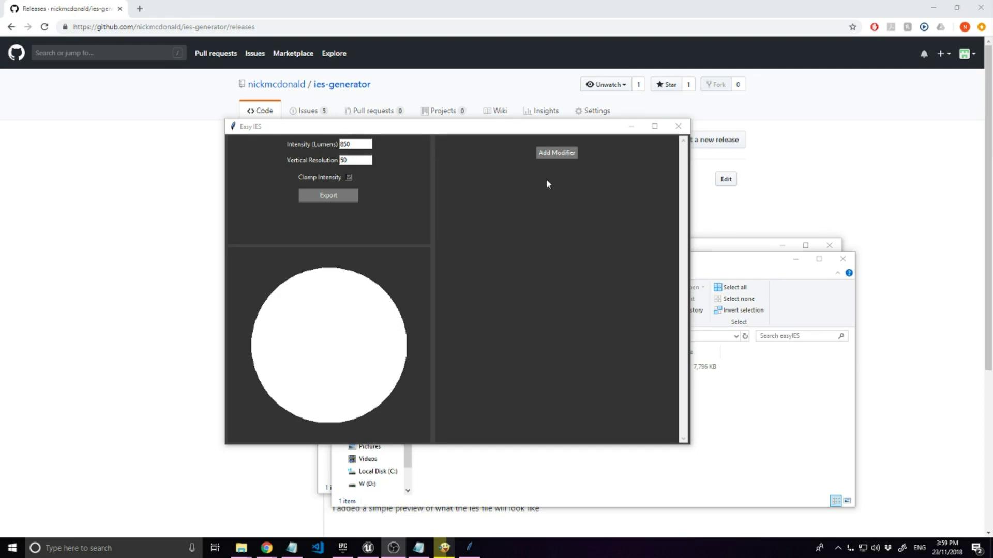
pyautogui.click(554, 153)
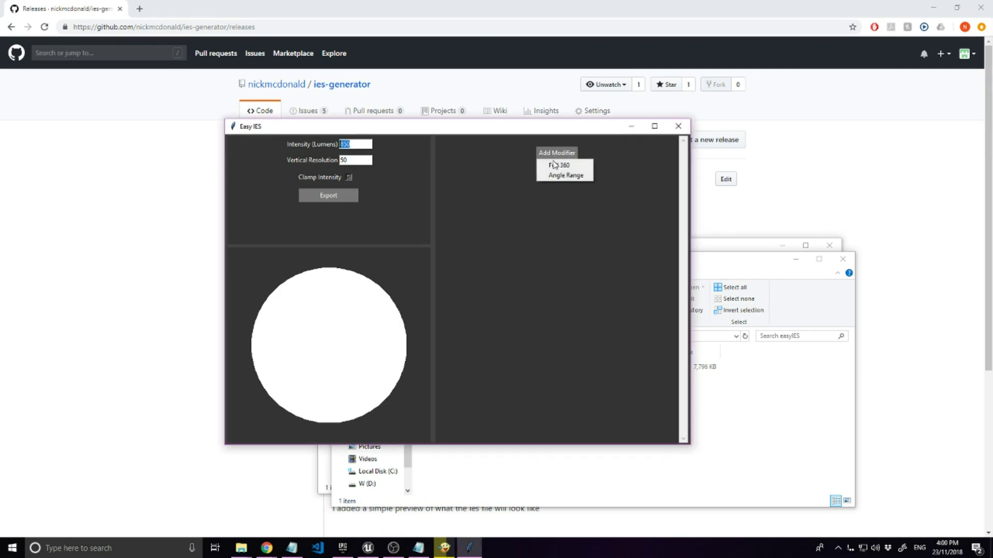
pyautogui.click(554, 164)
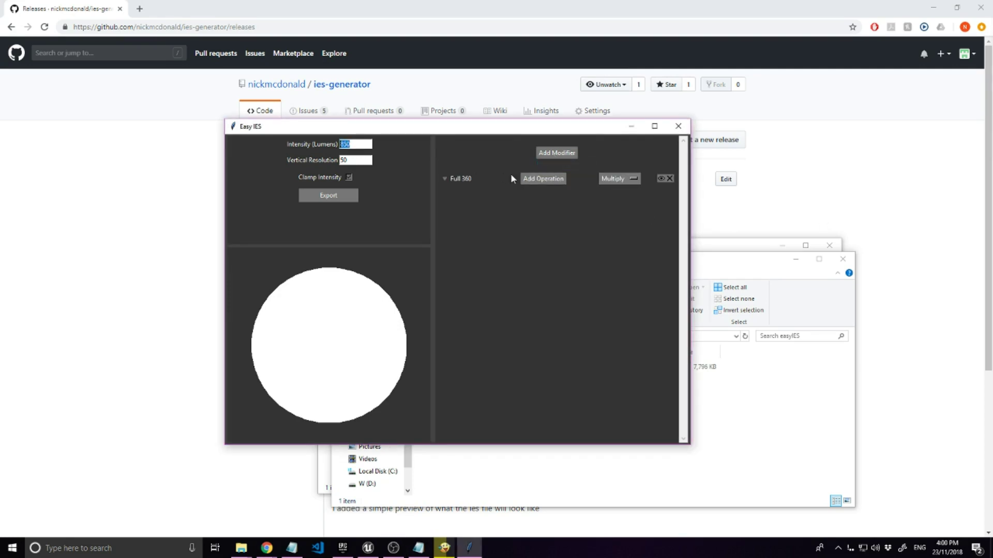
pyautogui.click(534, 180)
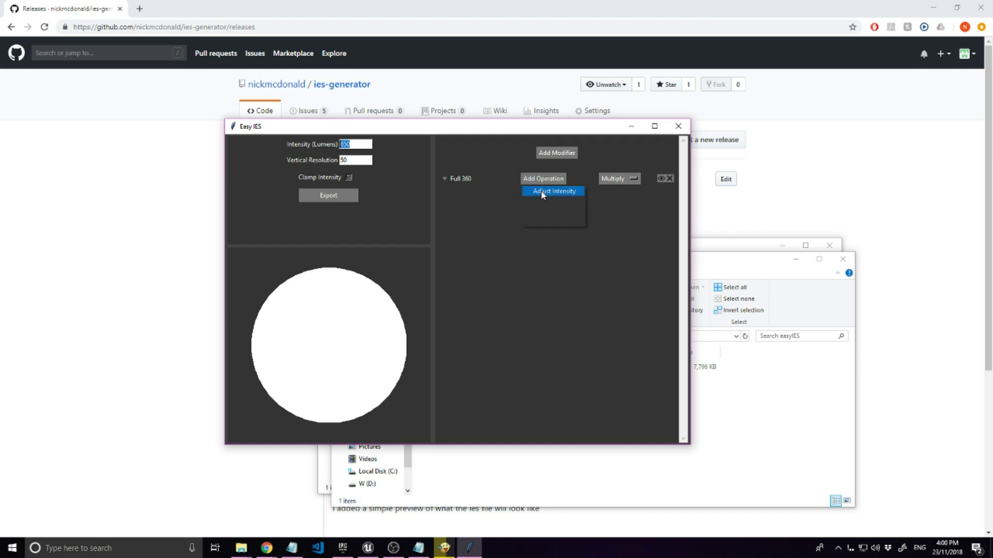
pyautogui.click(540, 191)
pyautogui.moveTo(571, 217); pyautogui.dragTo(530, 221)
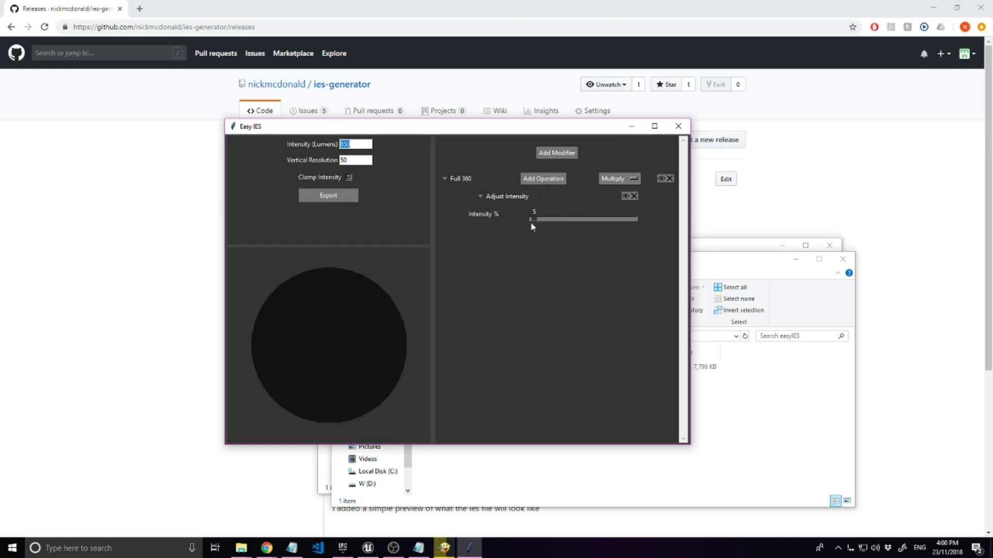
pyautogui.click(445, 178)
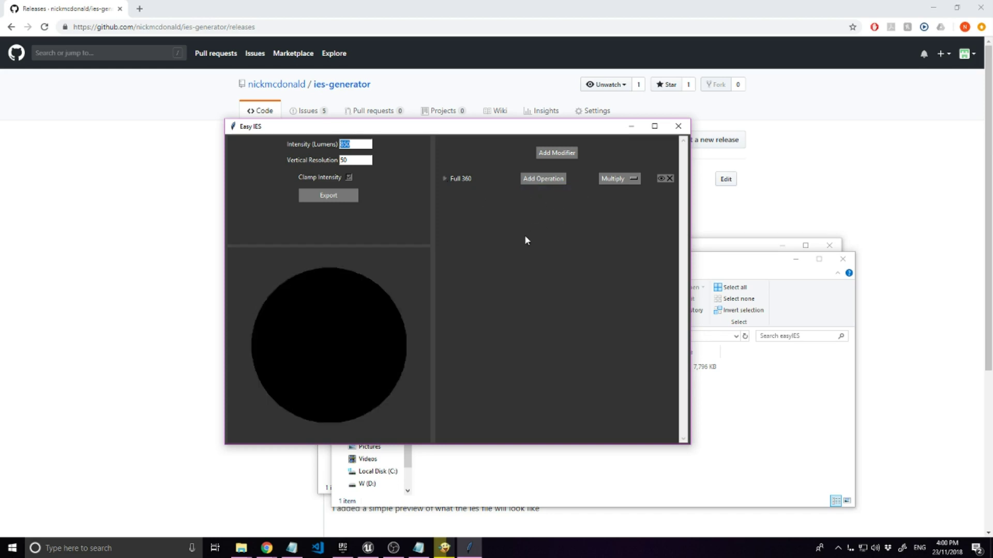
# - Add an Angle Range modifier and give it an Adjust Intensity operation
pyautogui.click(561, 157)
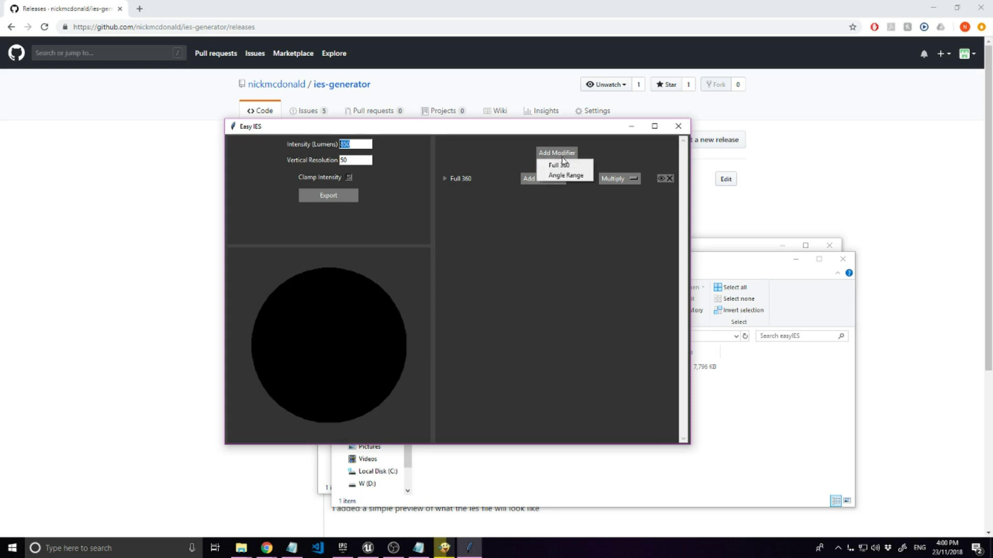
pyautogui.click(564, 178)
pyautogui.click(562, 209)
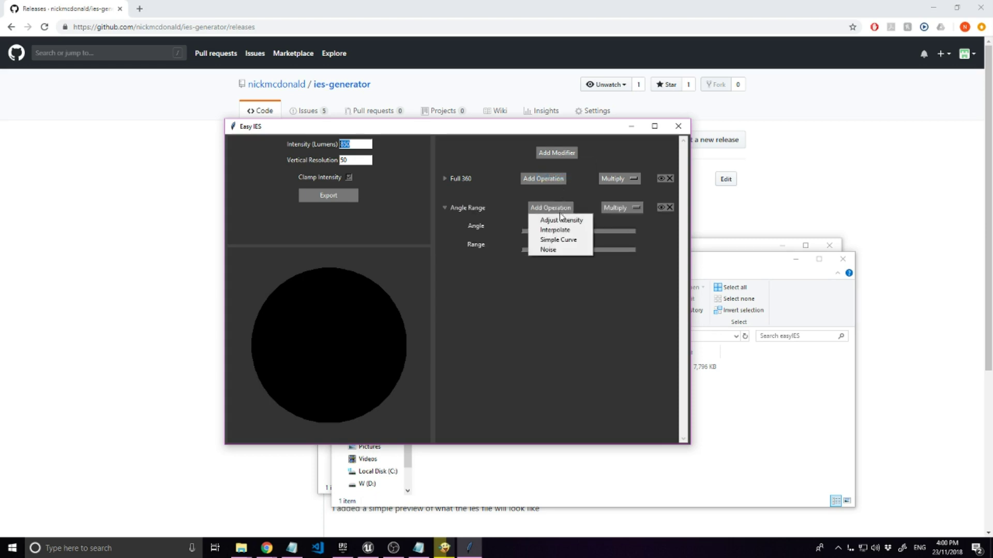
pyautogui.click(562, 222)
# - Set the Angle Range modifier to Override with 90% intensity, angle 0 and range 20
pyautogui.click(621, 208)
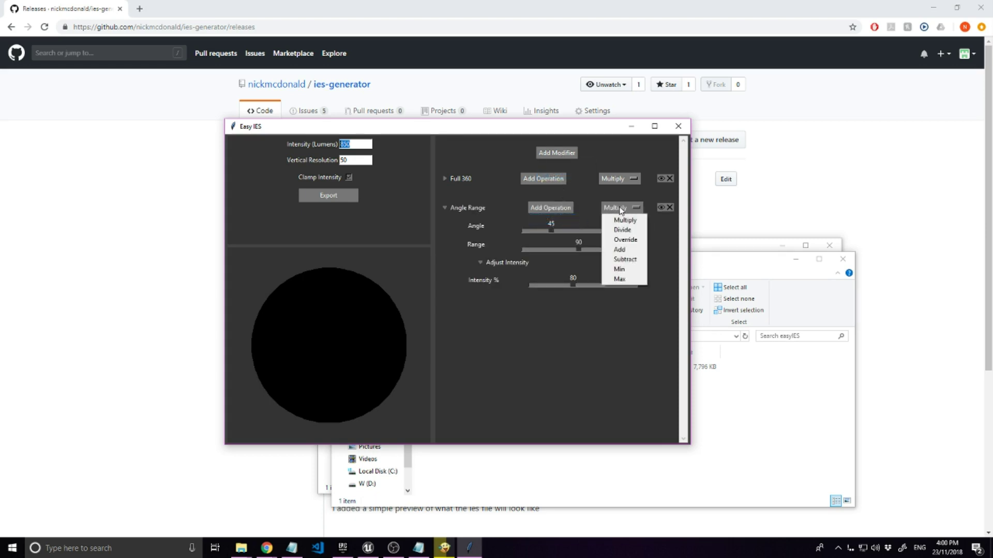
pyautogui.click(626, 240)
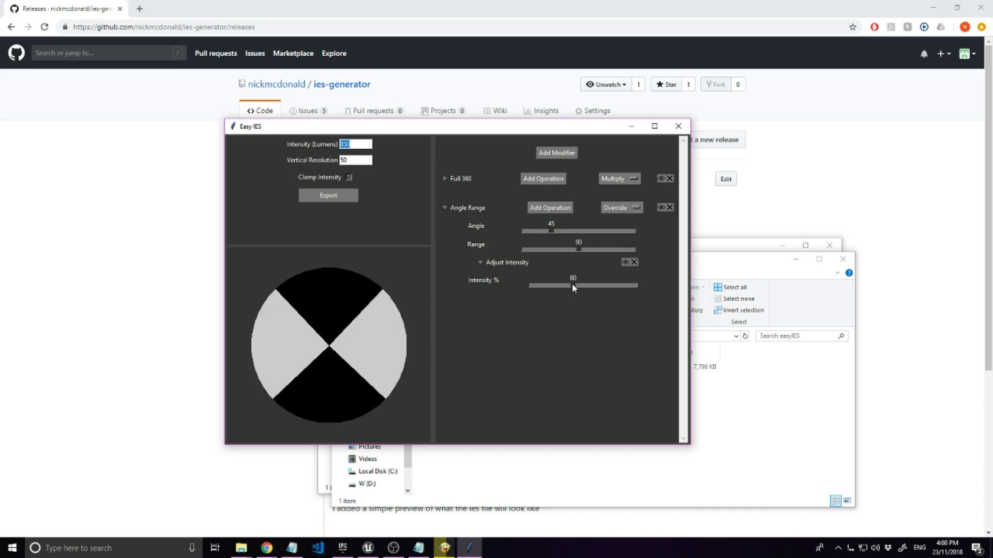
pyautogui.moveTo(575, 290); pyautogui.dragTo(577, 293)
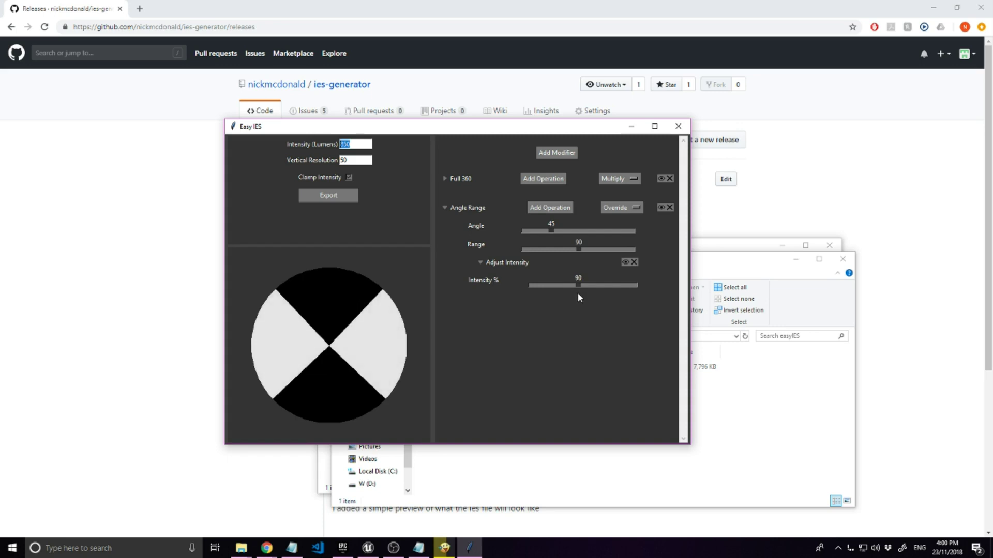
pyautogui.moveTo(578, 248); pyautogui.dragTo(538, 254)
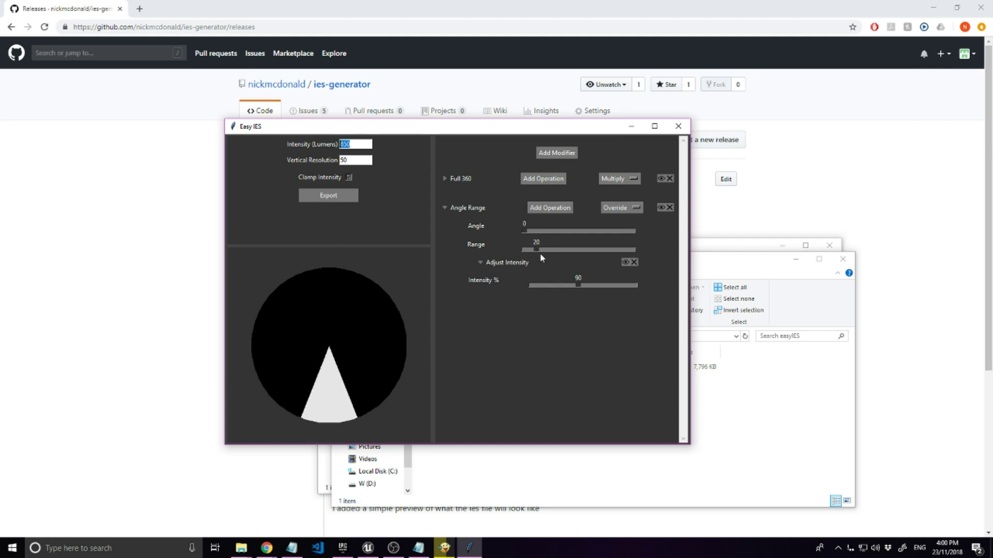
# - Add a second Angle Range modifier with an Interpolate operation and set its blend mode to Override
pyautogui.click(563, 155)
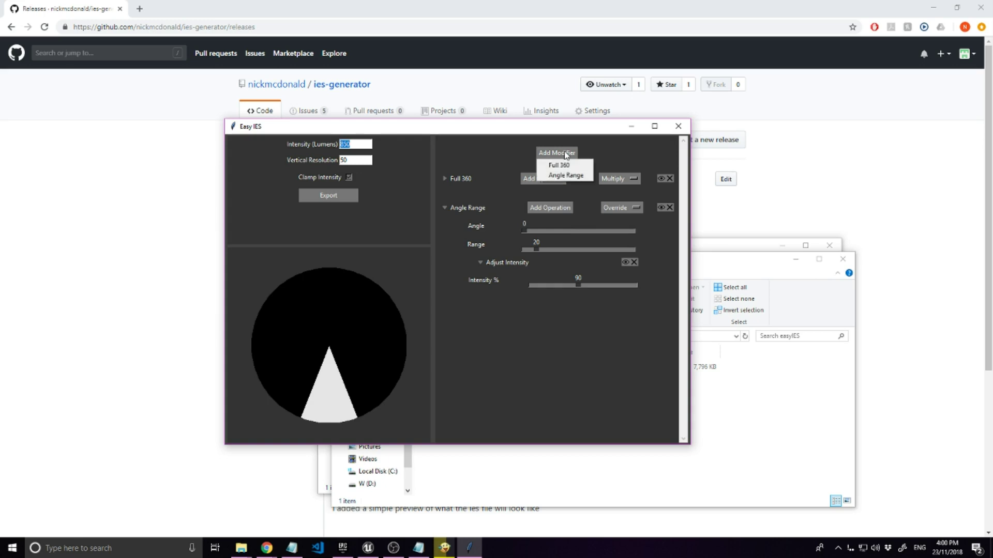
pyautogui.click(565, 175)
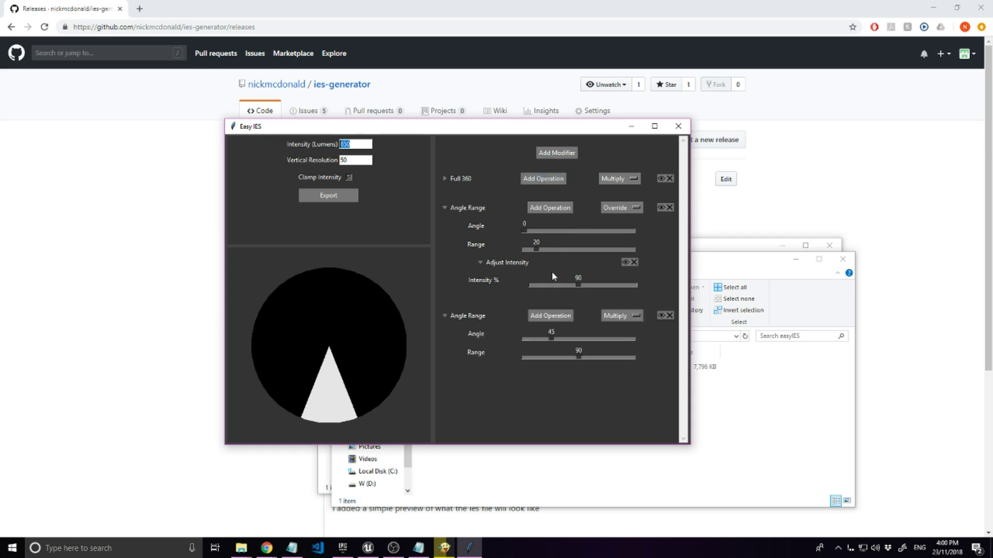
pyautogui.click(557, 316)
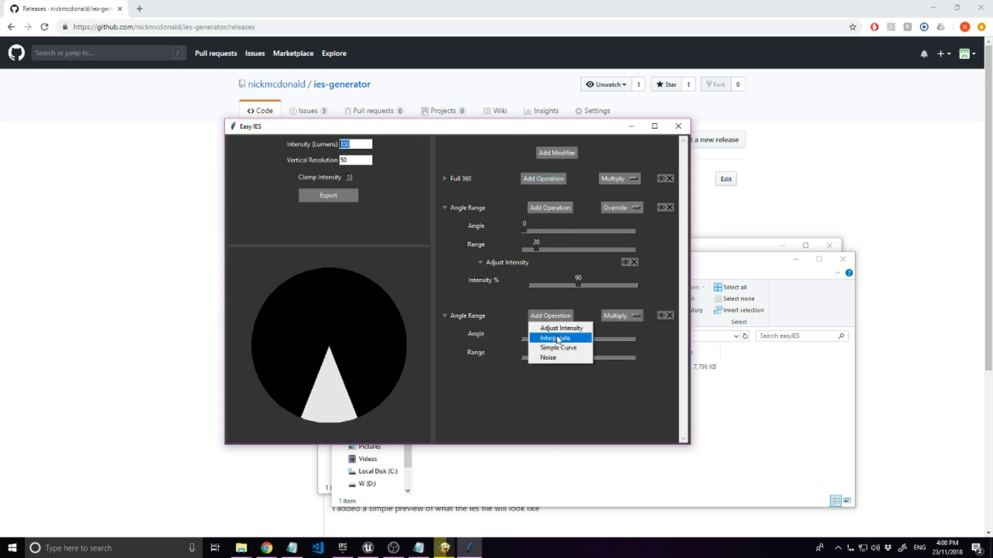
pyautogui.click(557, 339)
pyautogui.click(618, 315)
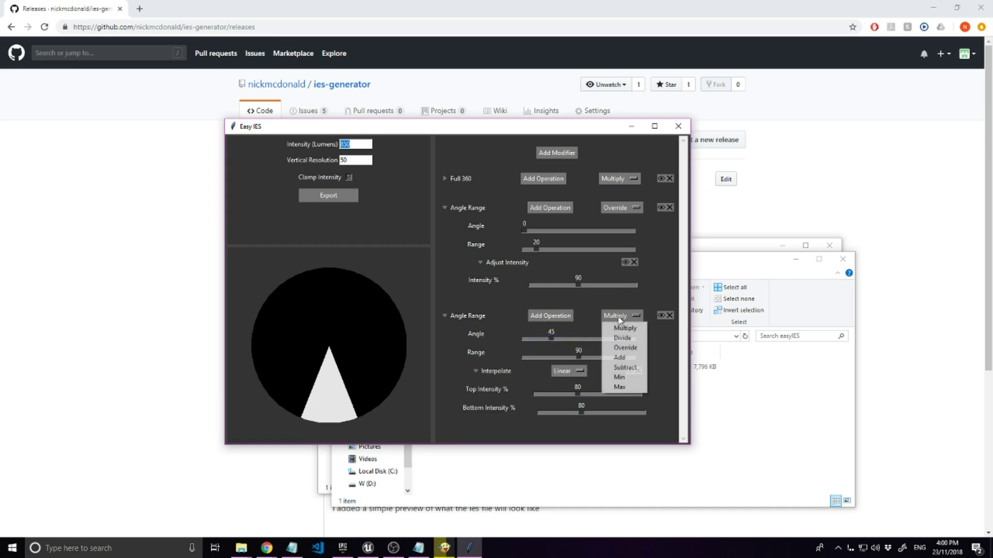
pyautogui.click(625, 347)
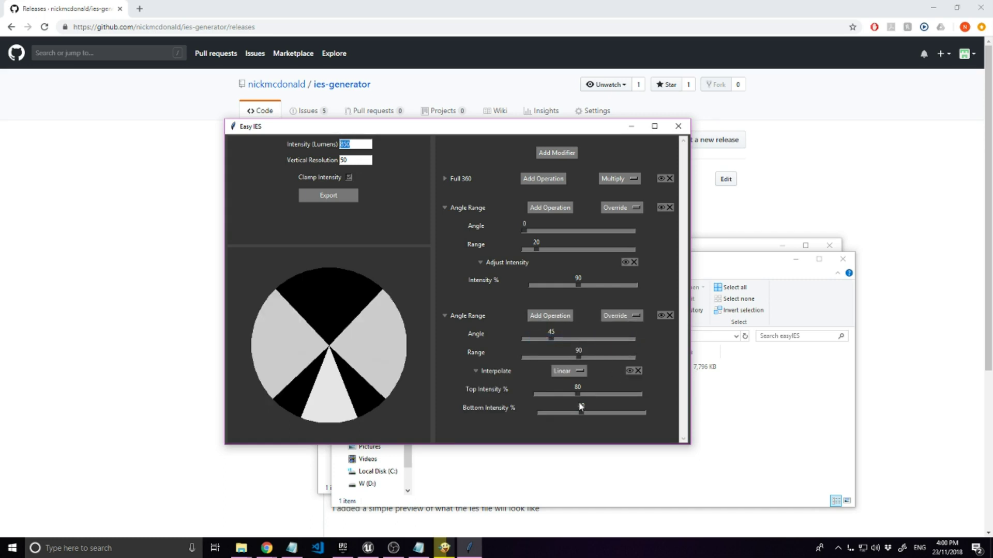
# - Set the second Angle Range to top intensity 0%, bottom intensity 90%, angle 20 and range 21, and collapse both Angle Range modifiers
pyautogui.moveTo(579, 395); pyautogui.dragTo(515, 399)
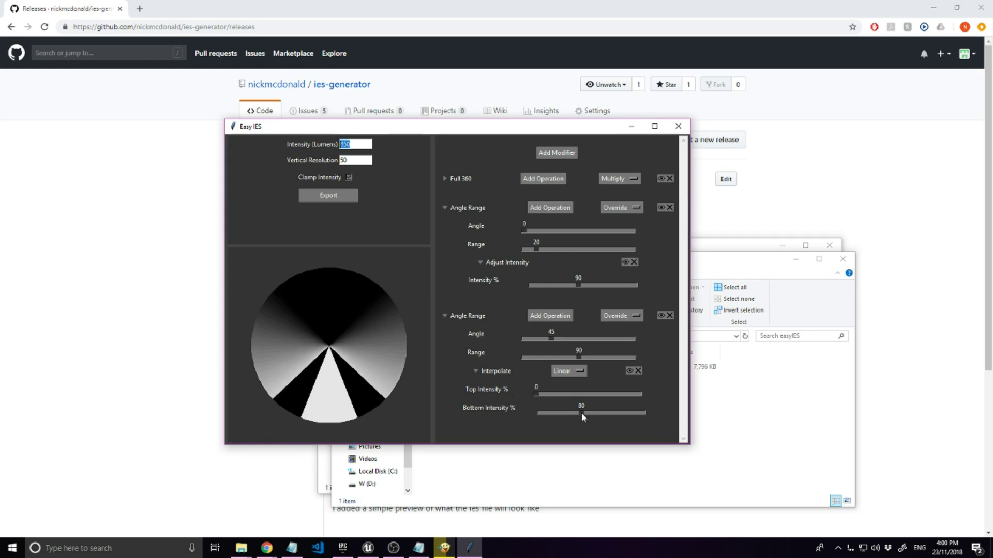
pyautogui.moveTo(581, 413); pyautogui.dragTo(588, 412)
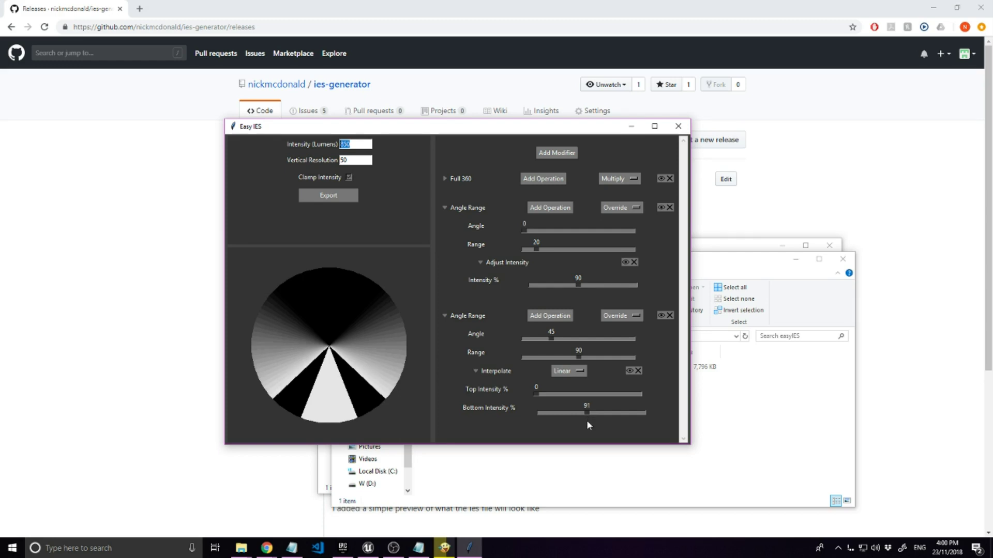
pyautogui.moveTo(587, 422); pyautogui.dragTo(595, 412)
pyautogui.moveTo(551, 340)
pyautogui.mouseDown()
pyautogui.moveTo(536, 340)
pyautogui.moveTo(547, 357)
pyautogui.moveTo(538, 367)
pyautogui.mouseUp()
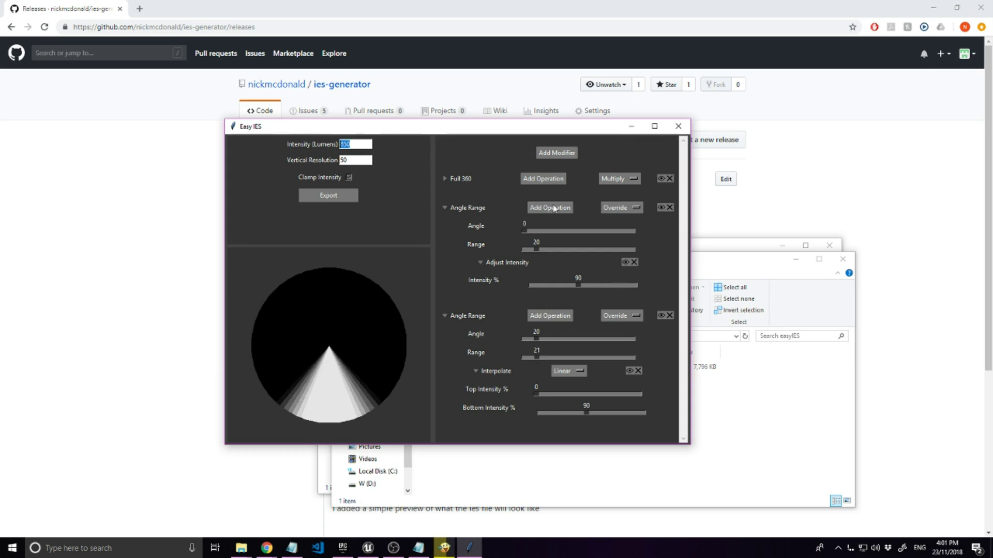
pyautogui.click(443, 208)
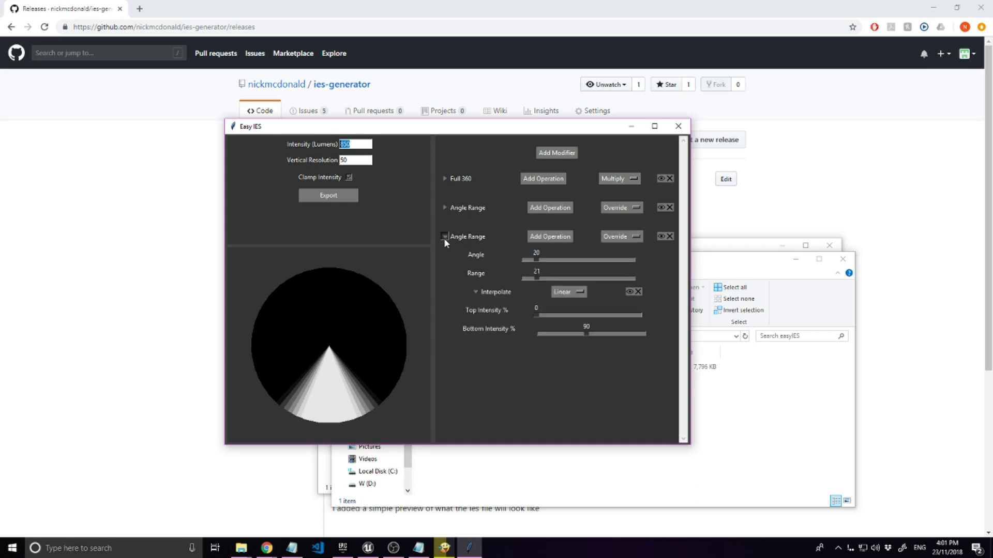
pyautogui.click(444, 237)
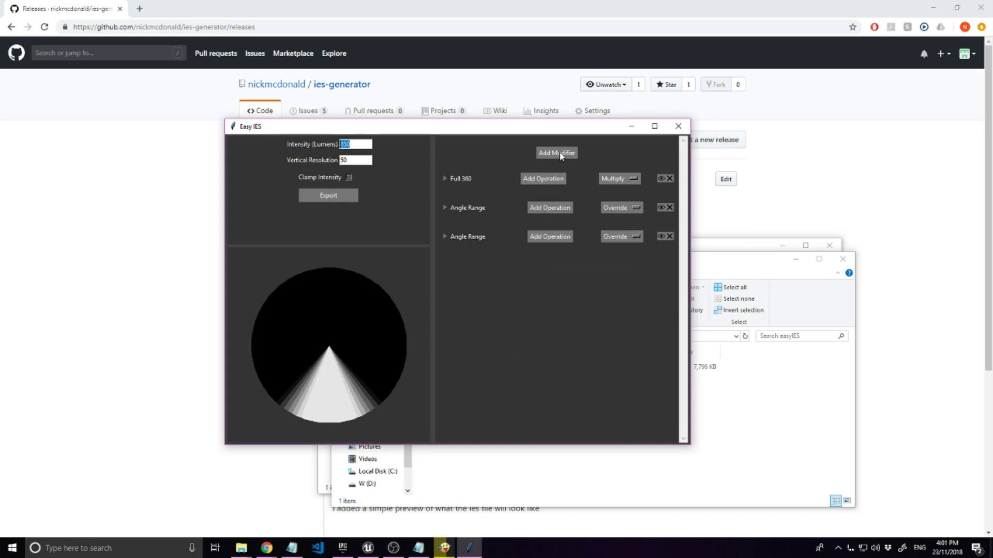
# - Add a second Full 360 modifier with a Noise operation, setting noise scale to 33 and noise intensity to 74%
pyautogui.click(561, 154)
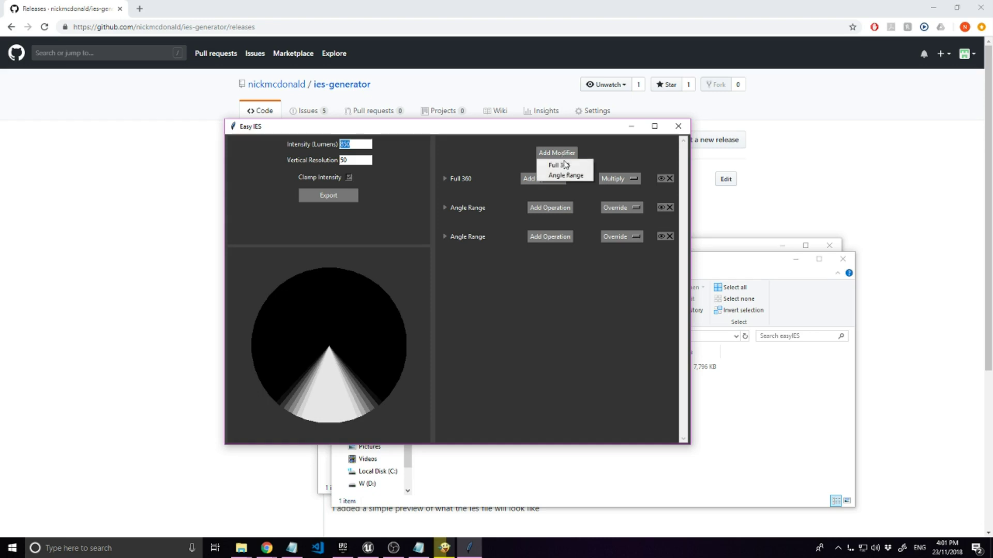
pyautogui.click(563, 165)
pyautogui.click(444, 265)
pyautogui.click(524, 266)
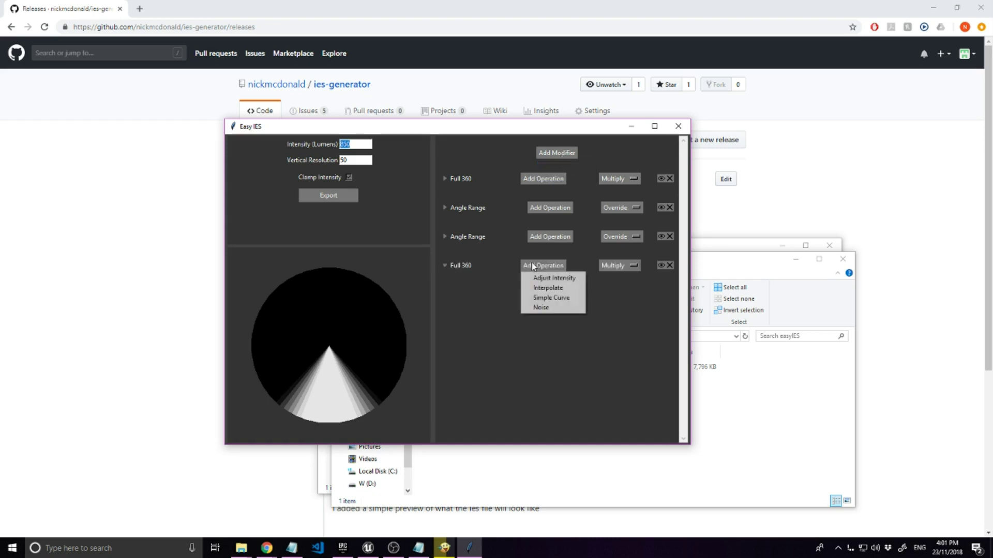
pyautogui.click(544, 307)
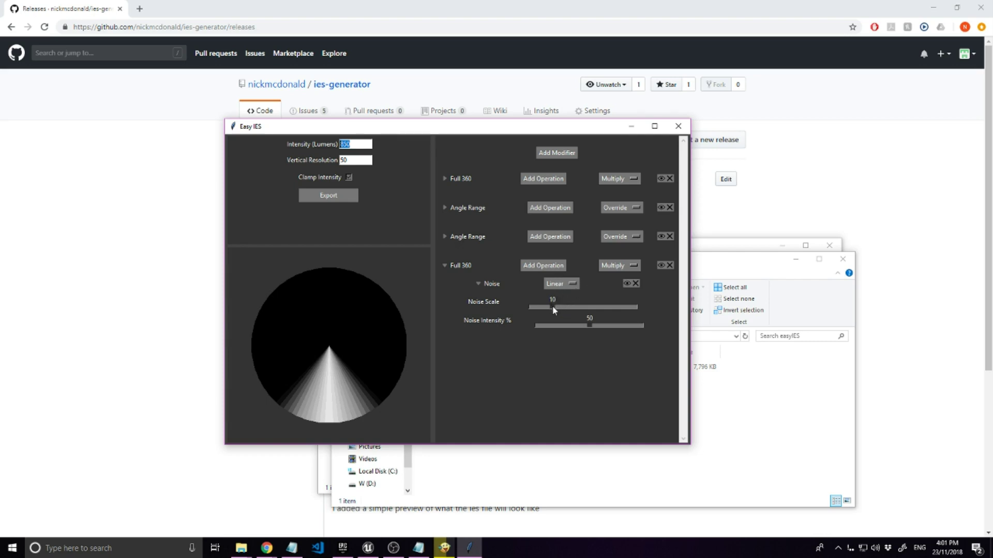
pyautogui.moveTo(553, 309)
pyautogui.mouseDown()
pyautogui.moveTo(603, 307)
pyautogui.moveTo(603, 324)
pyautogui.moveTo(613, 326)
pyautogui.mouseUp()
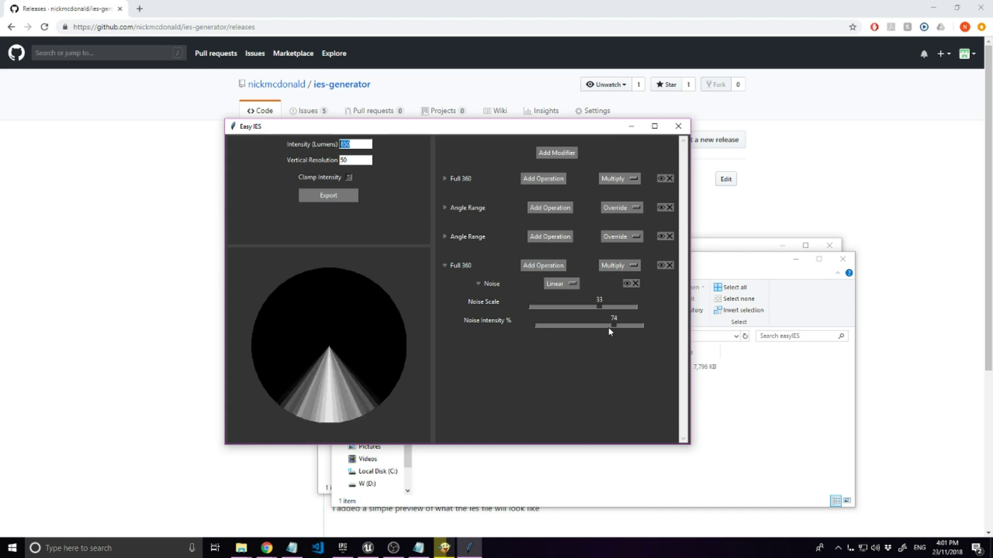
# - Try a vertical resolution of 500 for the light profile, and set it back to 50
pyautogui.click(361, 160)
pyautogui.write('0')
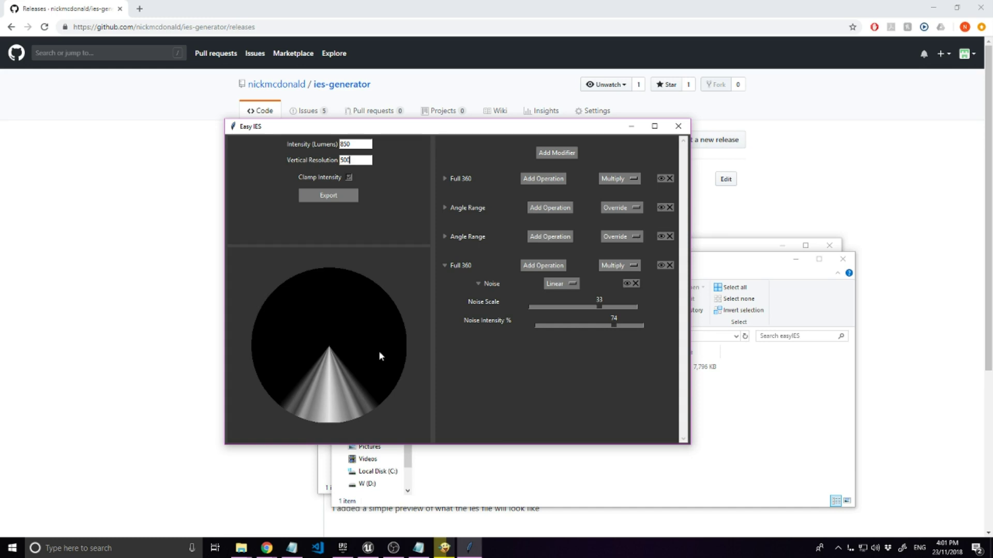
pyautogui.click(359, 160)
pyautogui.press('BackSpace')
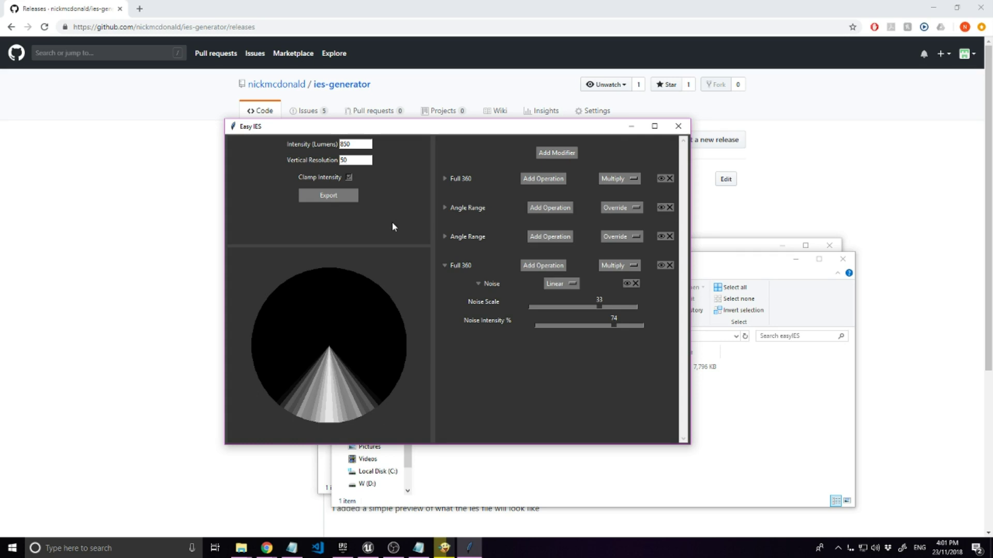
# - Export the light profile as an IES file named softspotlight in the ies folder on drive D
pyautogui.click(331, 199)
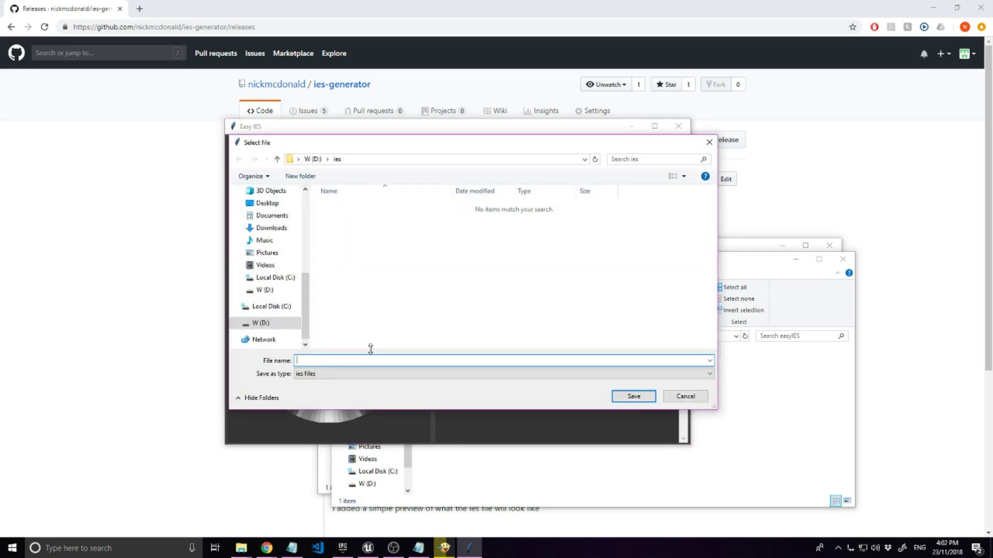
pyautogui.write('softspotlight')
pyautogui.press('Return')
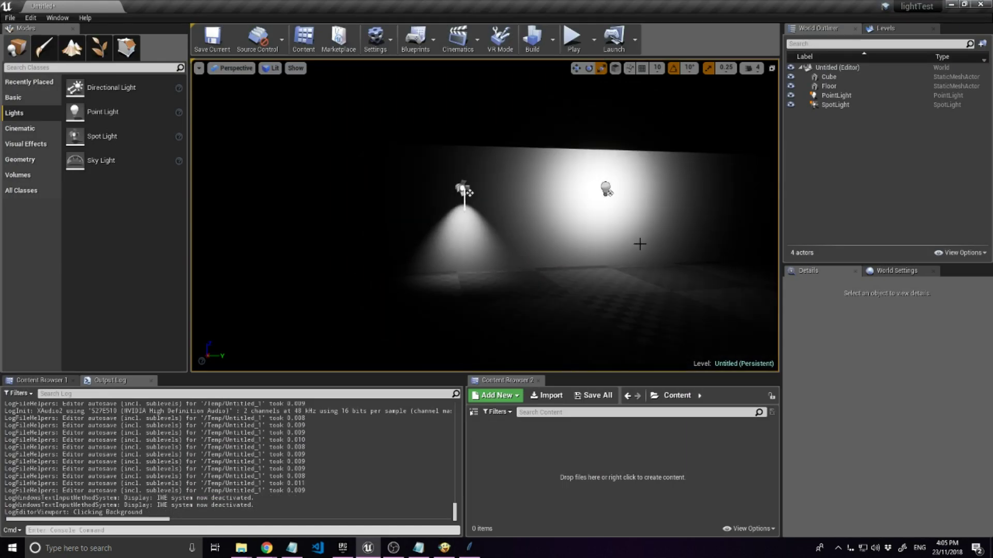
# - In Unreal Editor, import the softspotlight IES file from the ies folder into the project content
pyautogui.scroll(3, 638, 243)
pyautogui.scroll(3, 485, 216)
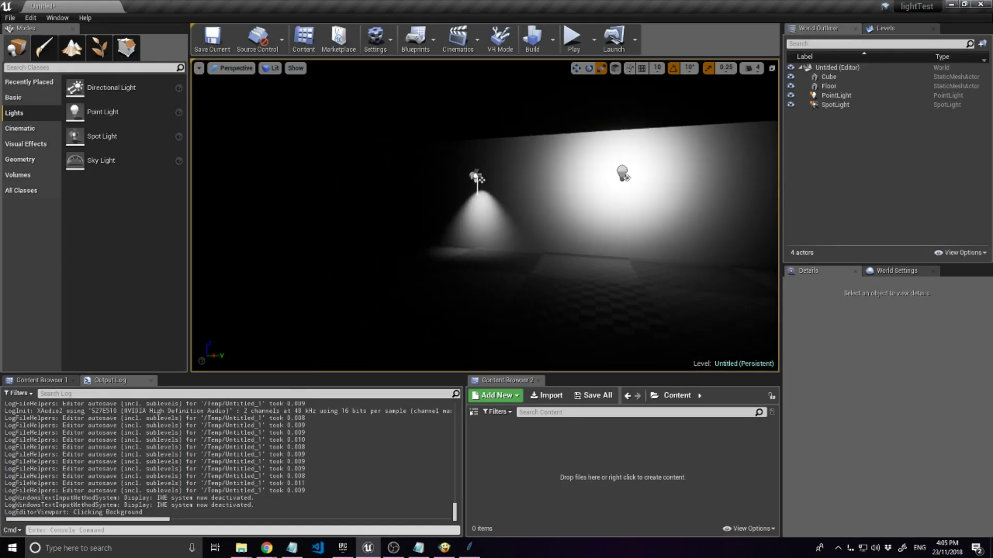
pyautogui.moveTo(485, 216); pyautogui.dragTo(468, 208)
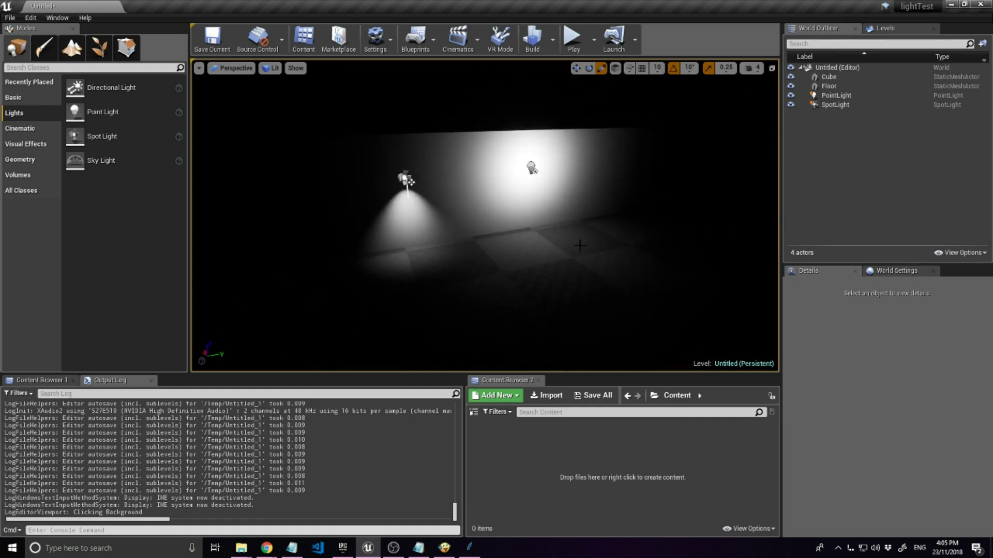
pyautogui.click(551, 396)
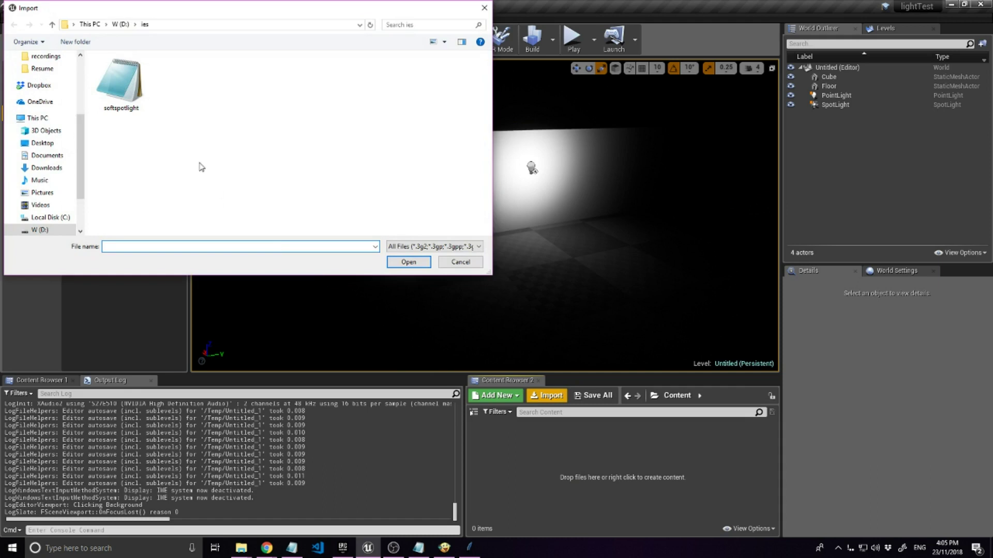
pyautogui.doubleClick(121, 82)
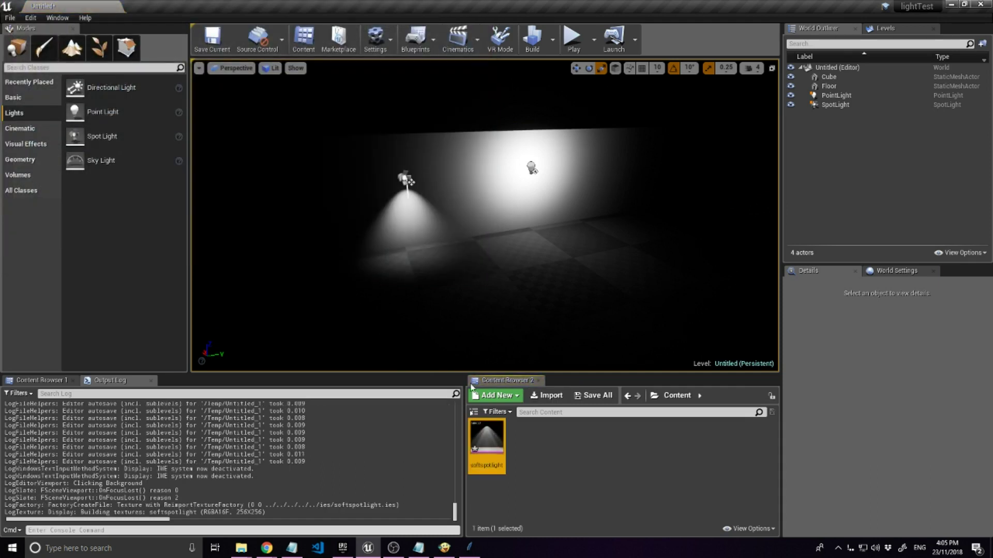
# - Assign the softspotlight profile as the IES Texture of the PointLight in the scene
pyautogui.click(532, 167)
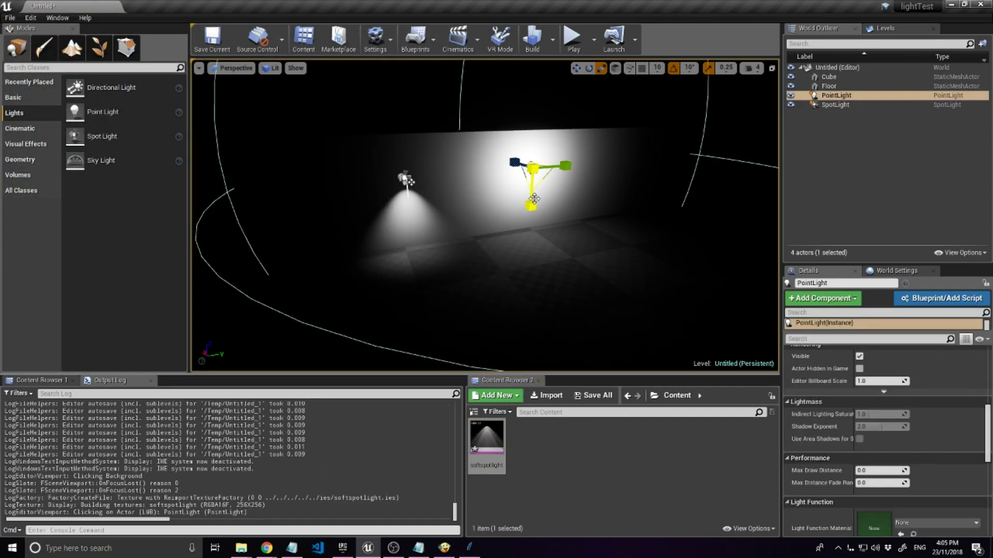
pyautogui.scroll(-10, 872, 465)
pyautogui.scroll(-2, 873, 492)
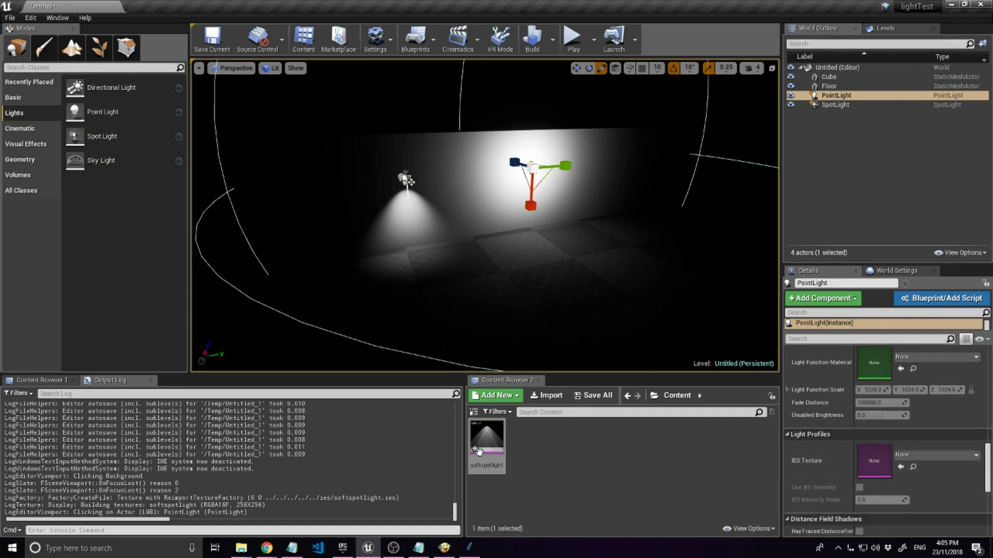
pyautogui.moveTo(486, 440); pyautogui.dragTo(875, 467)
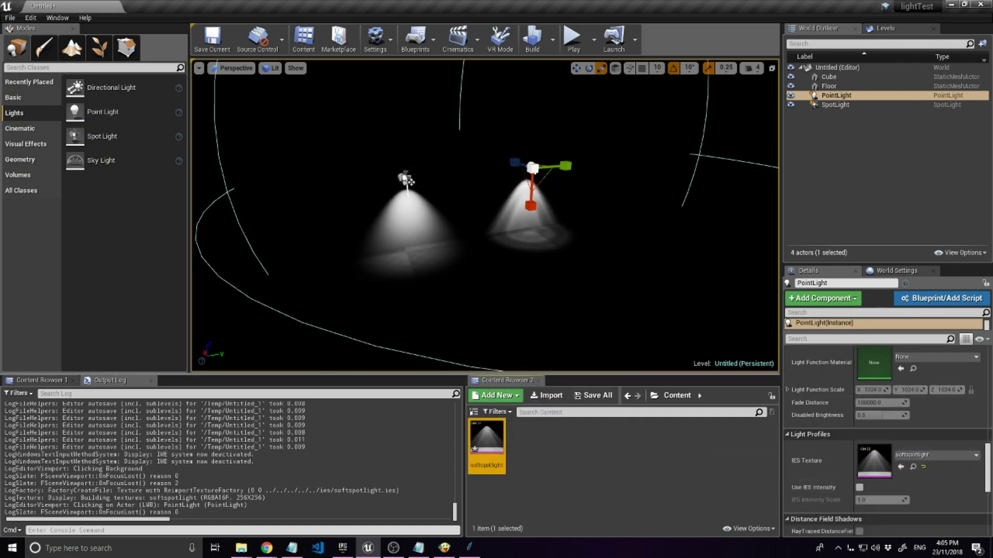
# - Compare the light patterns cast by the PointLight and the SpotLight up close, with the Move tool active
pyautogui.scroll(5, 486, 218)
pyautogui.scroll(5, 486, 217)
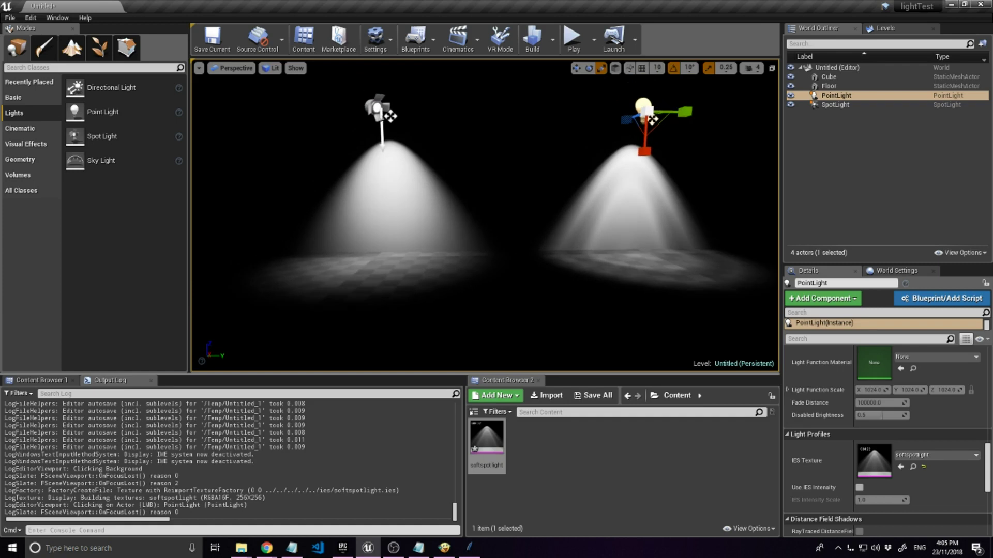
pyautogui.scroll(-4, 486, 217)
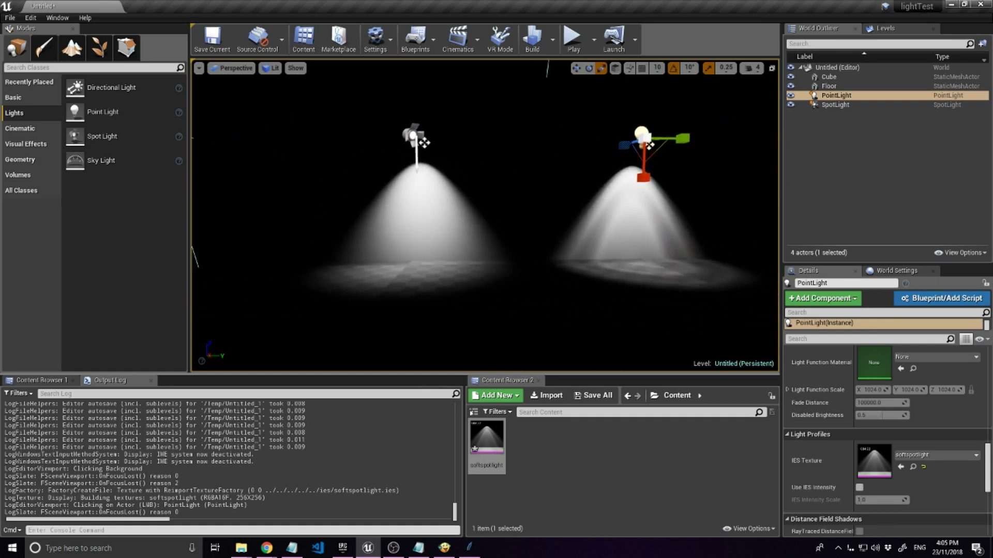
pyautogui.press('w')
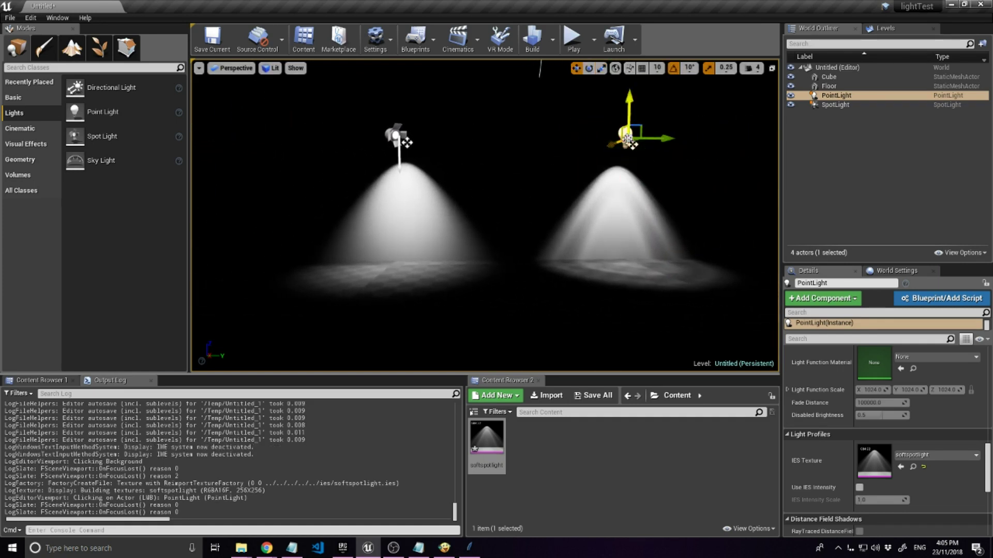
pyautogui.moveTo(618, 143)
pyautogui.mouseDown()
pyautogui.moveTo(649, 130)
pyautogui.moveTo(653, 142)
pyautogui.moveTo(645, 130)
pyautogui.moveTo(634, 145)
pyautogui.mouseUp()
pyautogui.moveTo(597, 219)
pyautogui.mouseDown()
pyautogui.moveTo(587, 247)
pyautogui.moveTo(584, 231)
pyautogui.mouseUp()
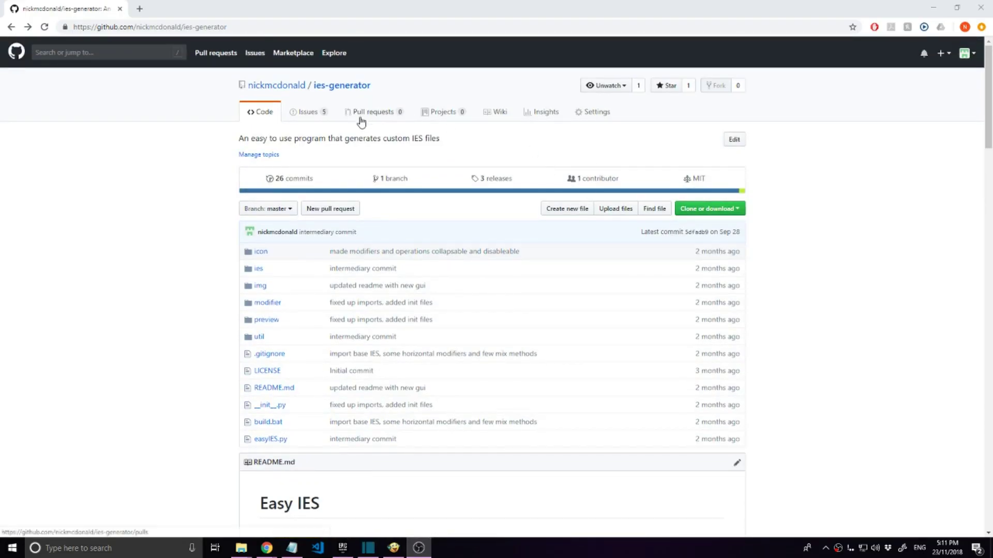
# - In the browser, open the donation page from the Easy IES README and enter an amount of 1,000,000.00 CAD
pyautogui.scroll(-5, 449, 188)
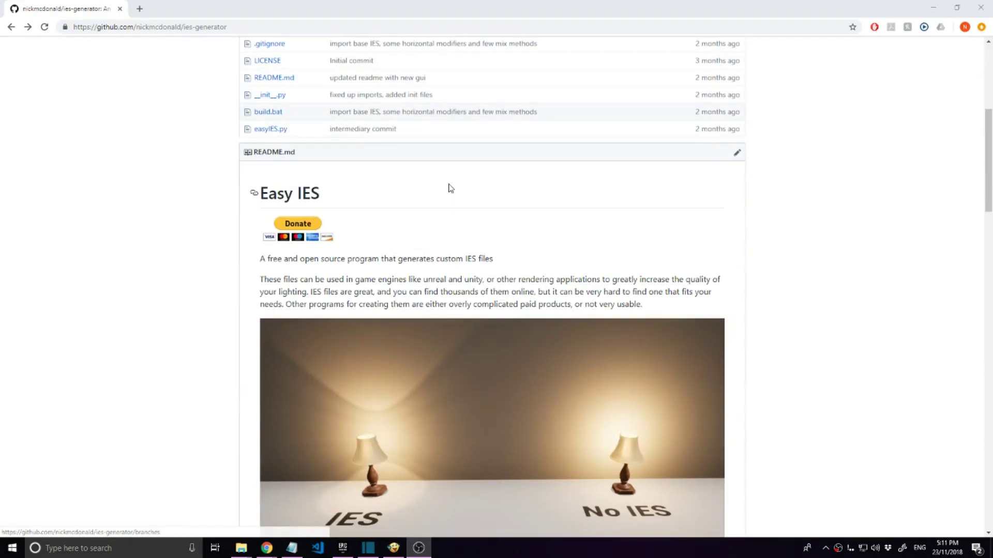
pyautogui.click(297, 228)
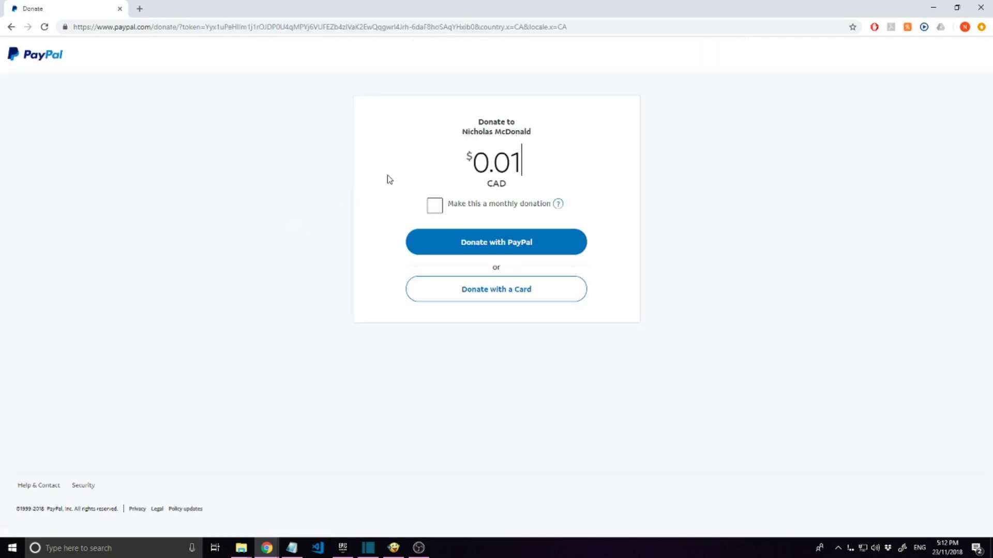
pyautogui.write('0000')
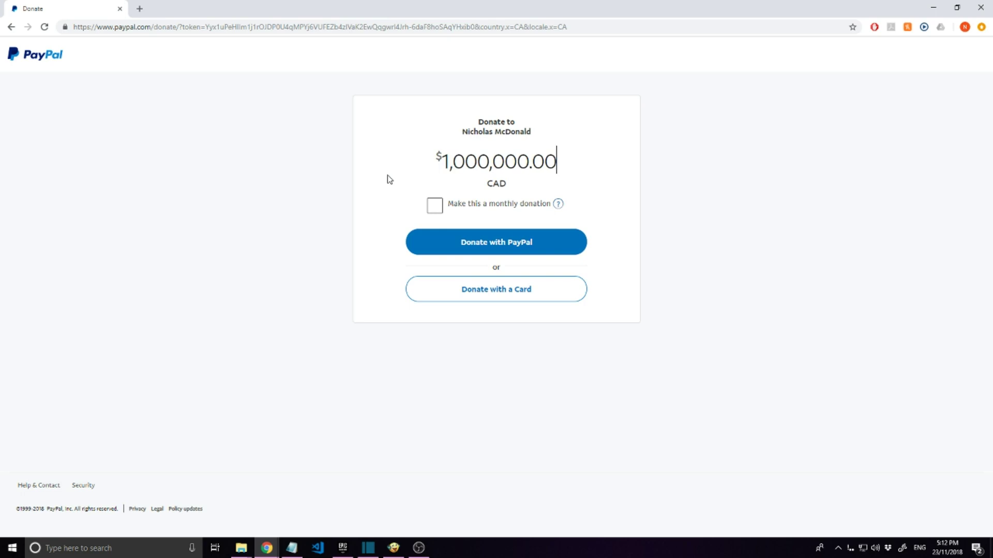